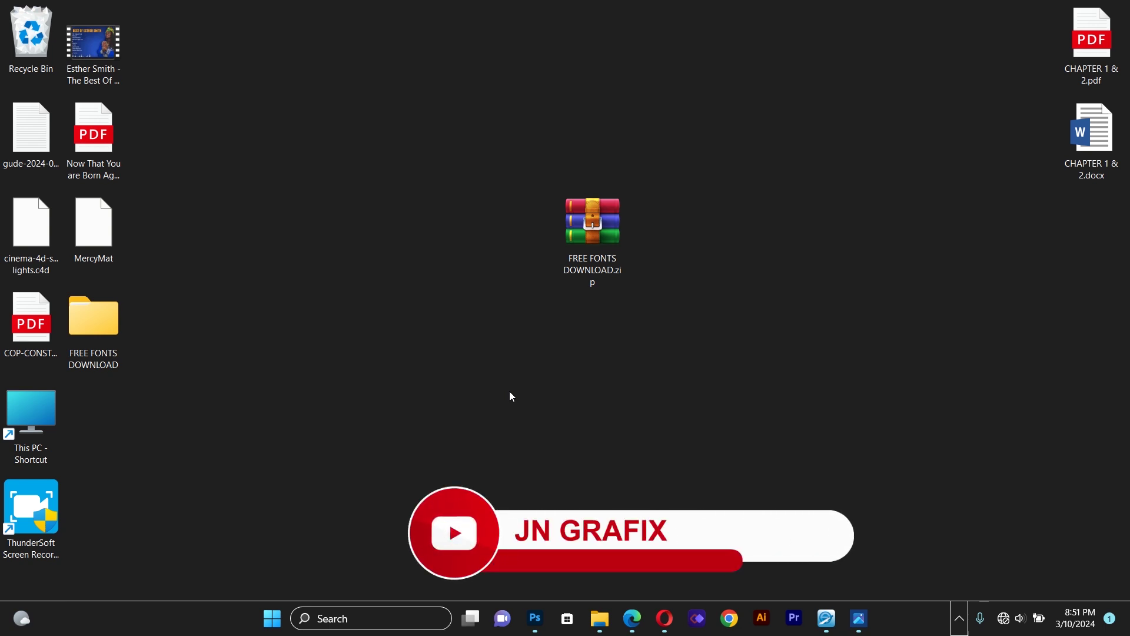
Extract the FREE FONTS DOWNLOAD zip into its suggested folder, continuing past the duplicate-file prompt.
right_click(600, 228)
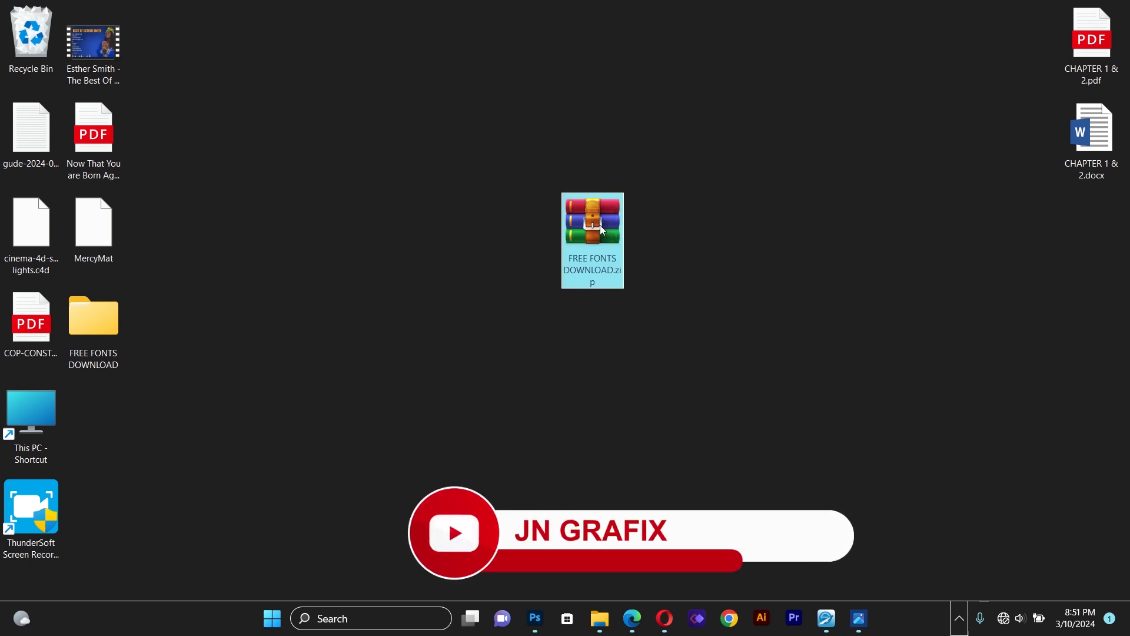
left_click(647, 321)
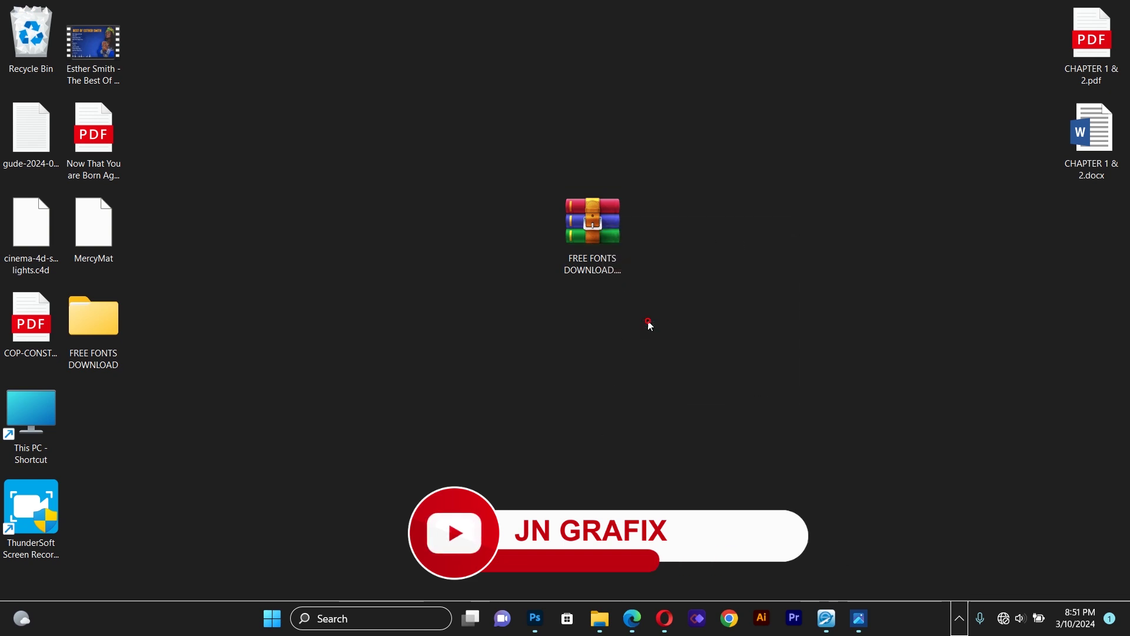
left_click(677, 457)
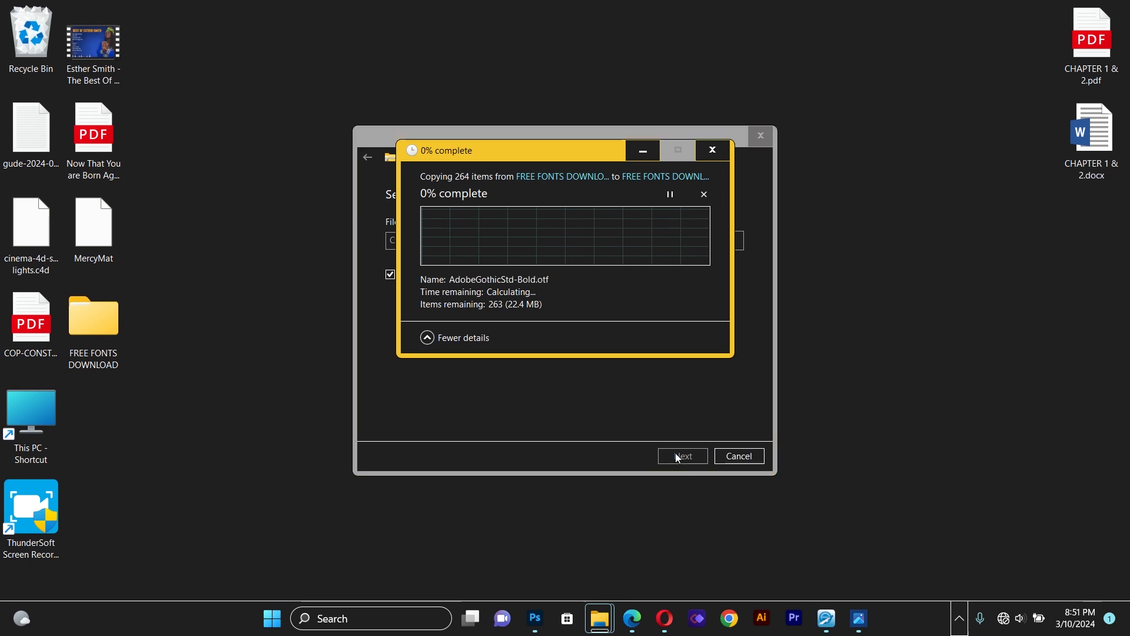
left_click(615, 236)
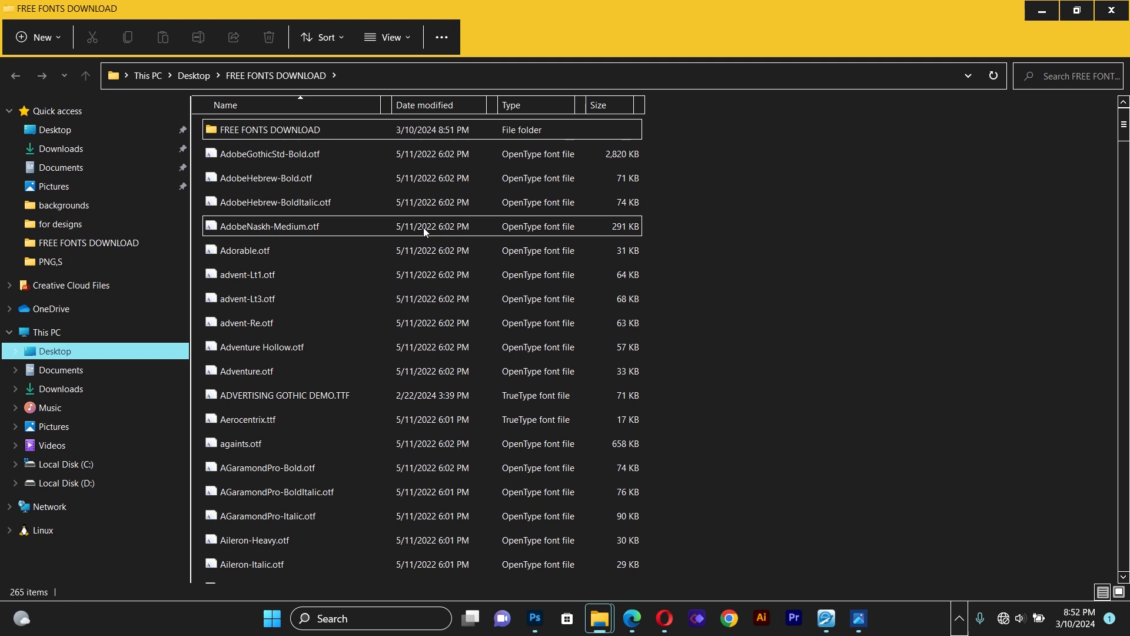
mouse_move(1125, 134)
left_mouse_down()
mouse_move(1126, 548)
mouse_move(1126, 120)
left_mouse_up()
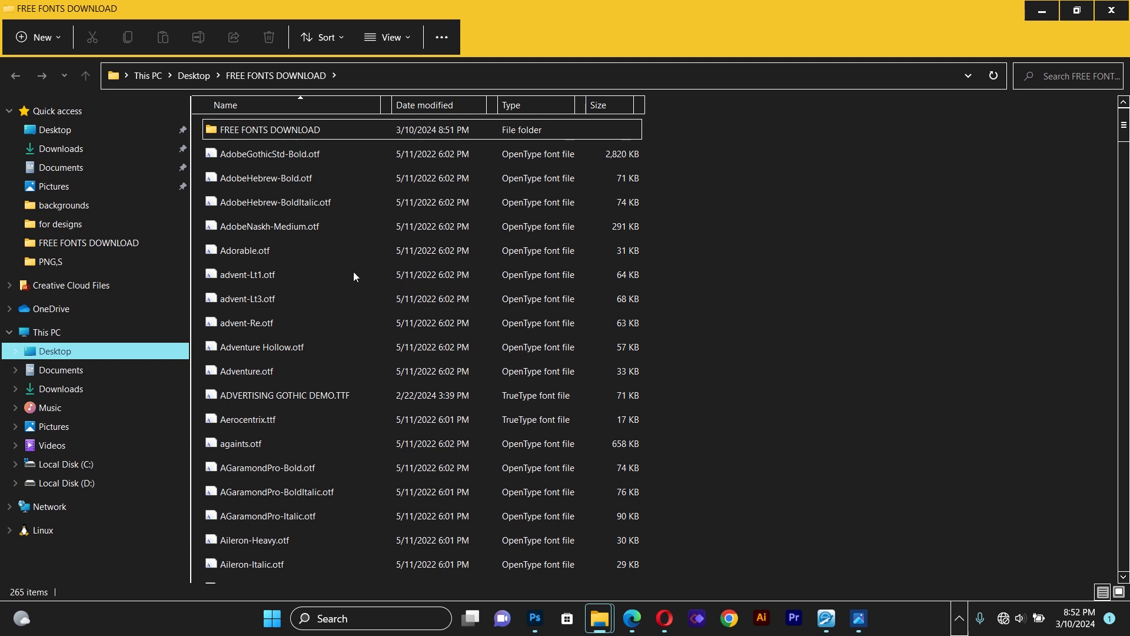
double_click(228, 155)
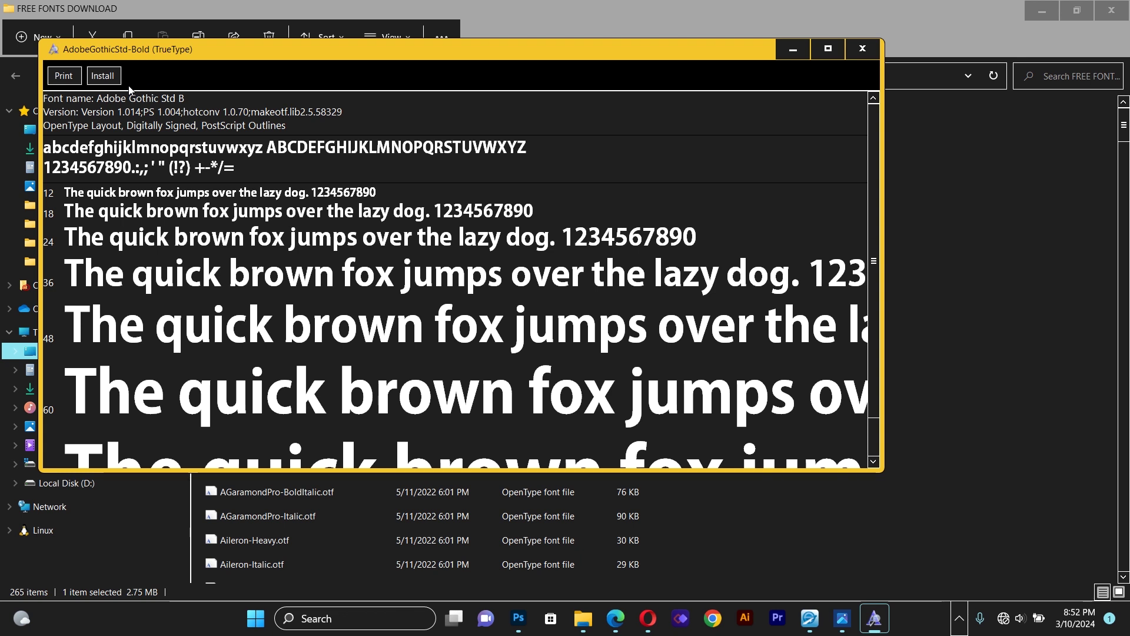
Install AdobeGothicStd-Bold from Font Viewer, replacing the copy already installed.
left_click(110, 72)
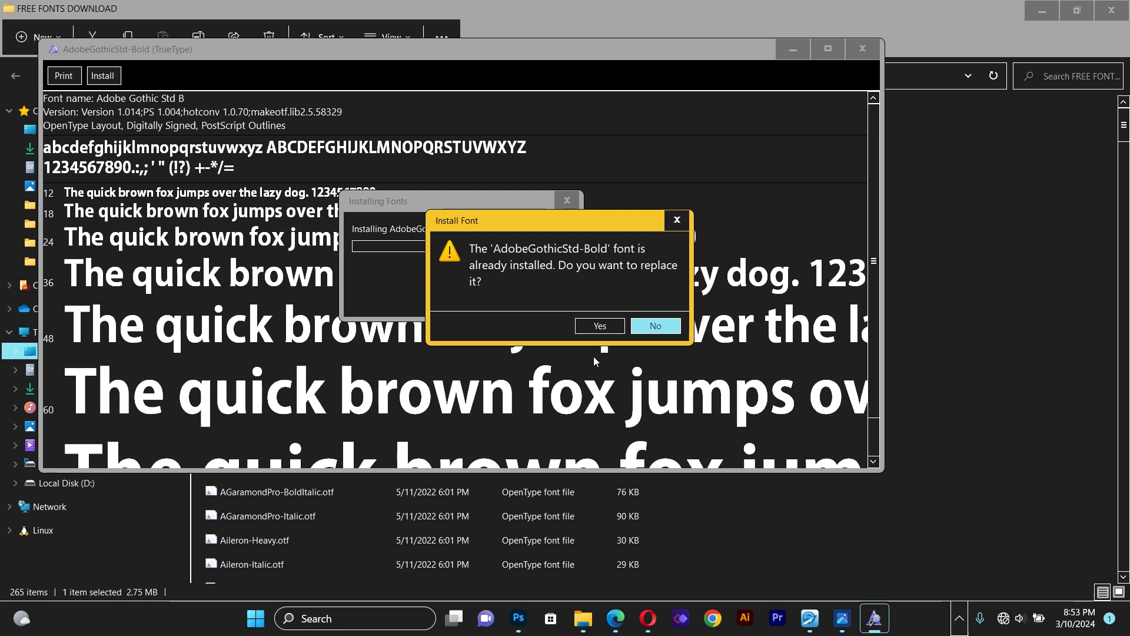
left_click(593, 333)
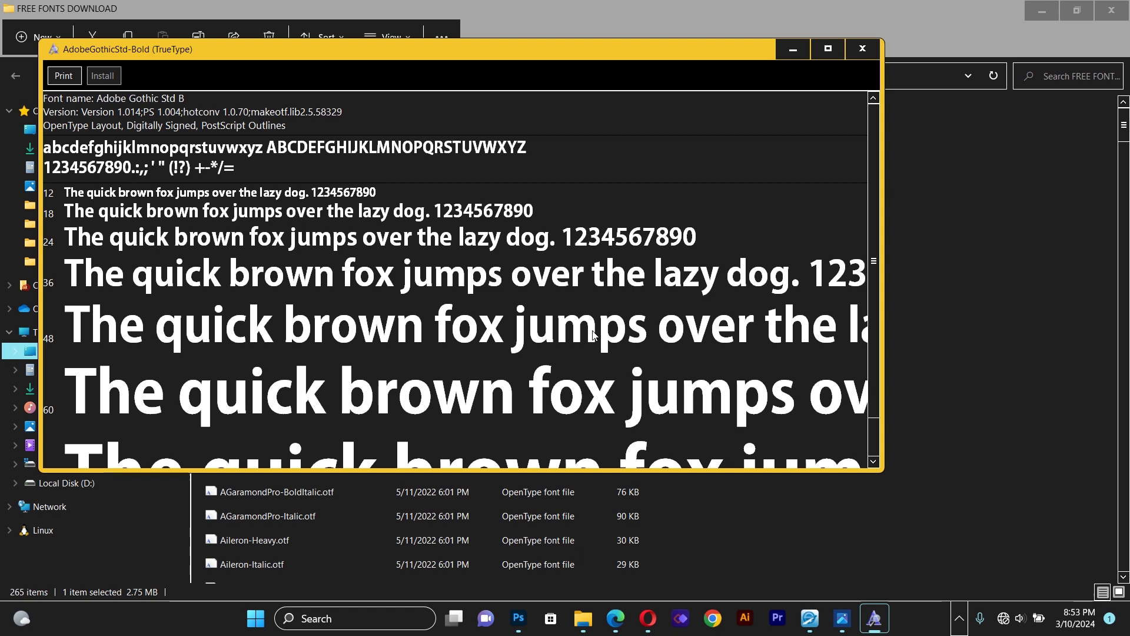
Close the AdobeGothicStd-Bold preview, then install AdobeHebrew-Bold while keeping the existing installed copy.
left_click(862, 48)
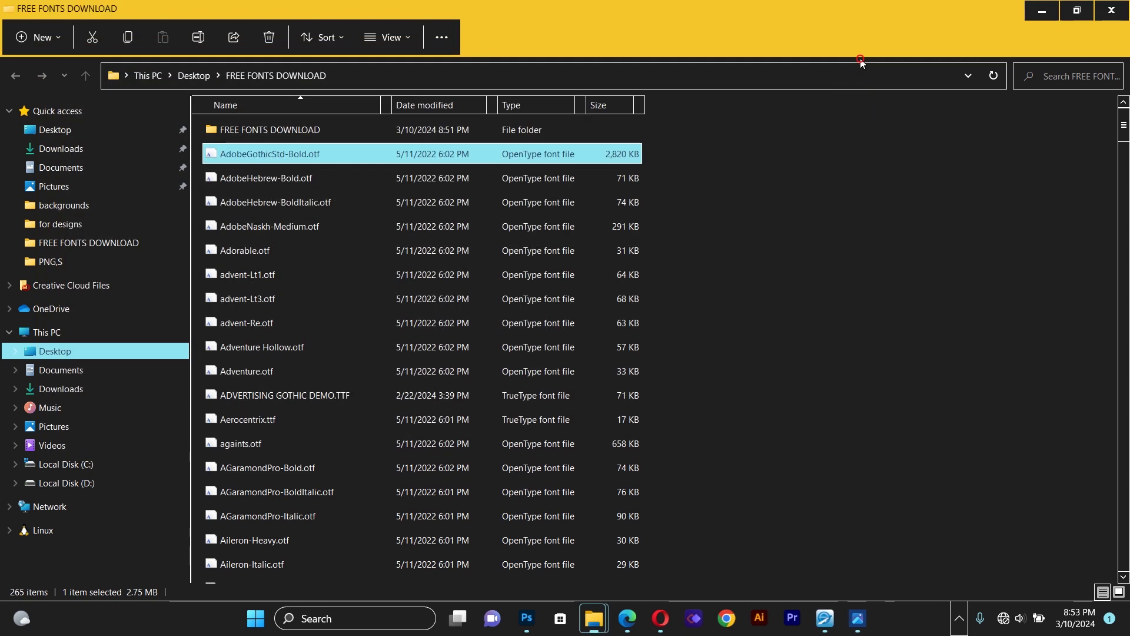
double_click(253, 179)
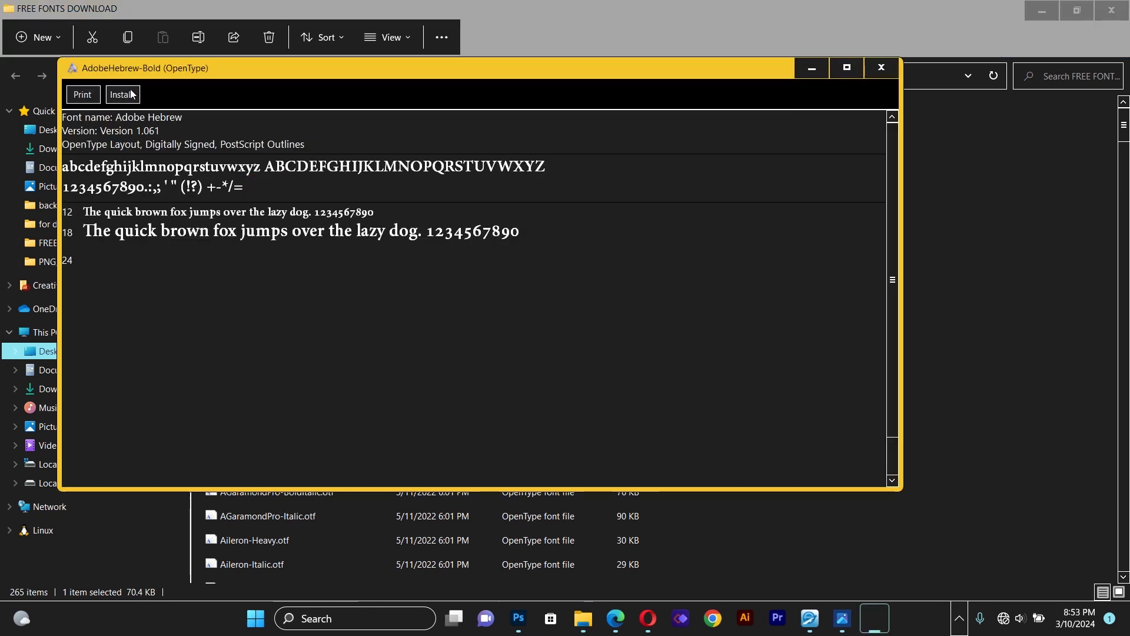
left_click(122, 95)
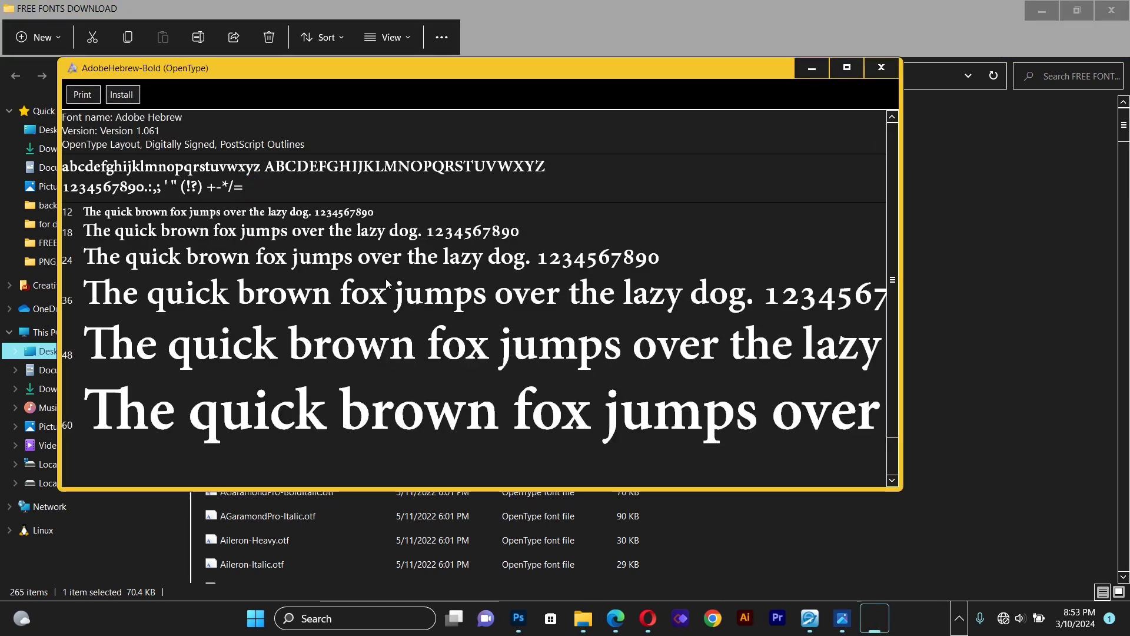
left_click(655, 317)
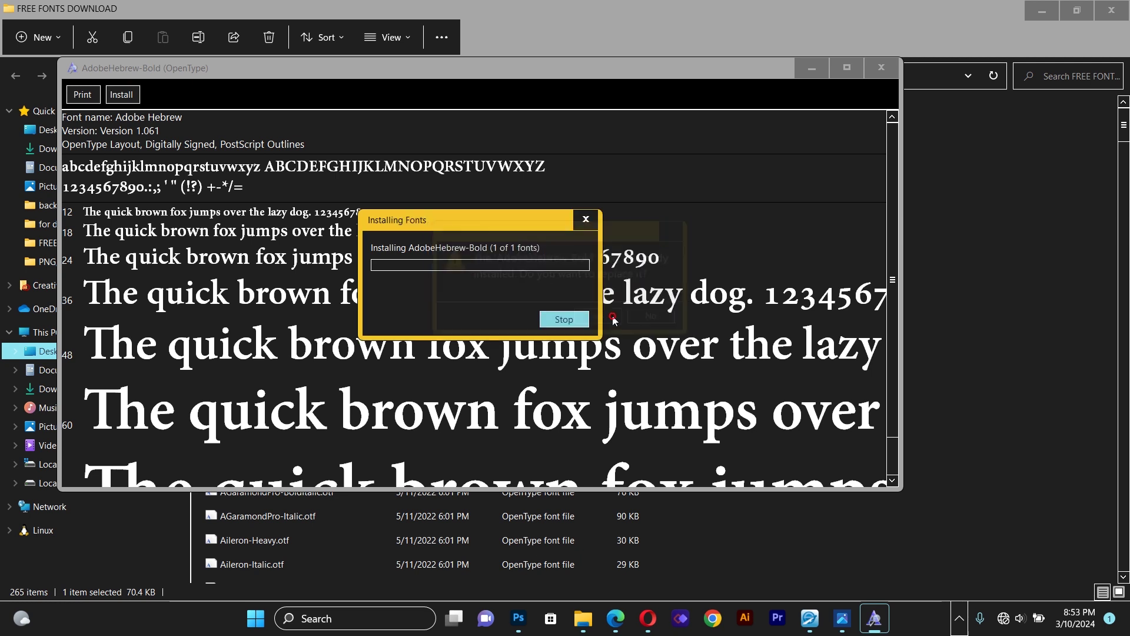
left_click(585, 219)
left_click(592, 226)
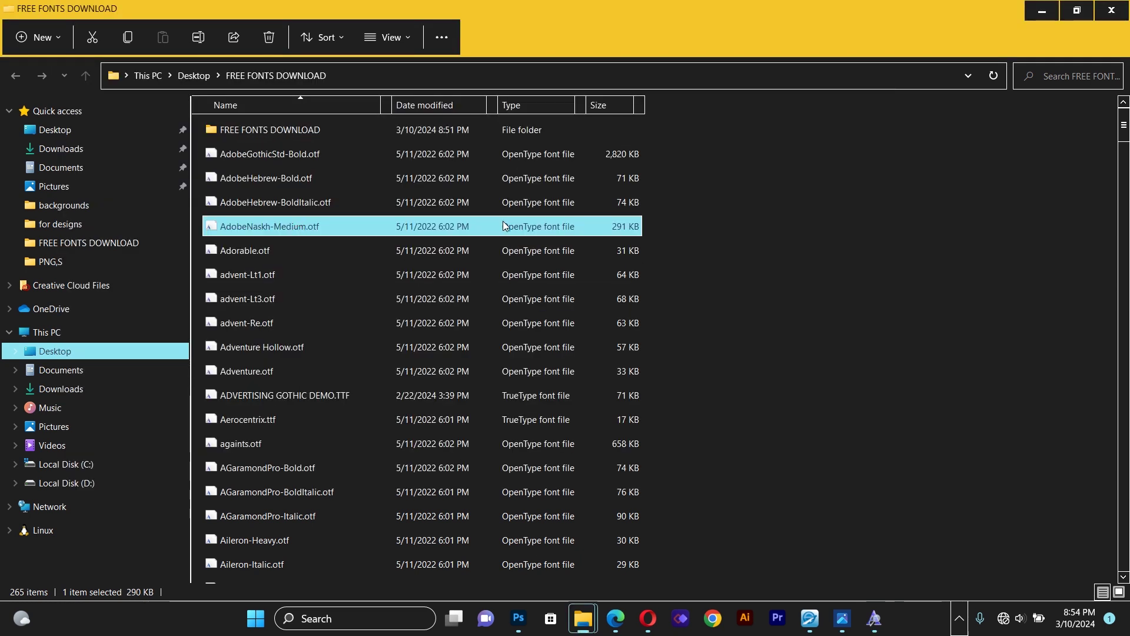
Select the 16 fonts from AdobeNaskh-Medium to Aileron-LightItalic and install them.
left_click_drag(661, 223, 285, 503)
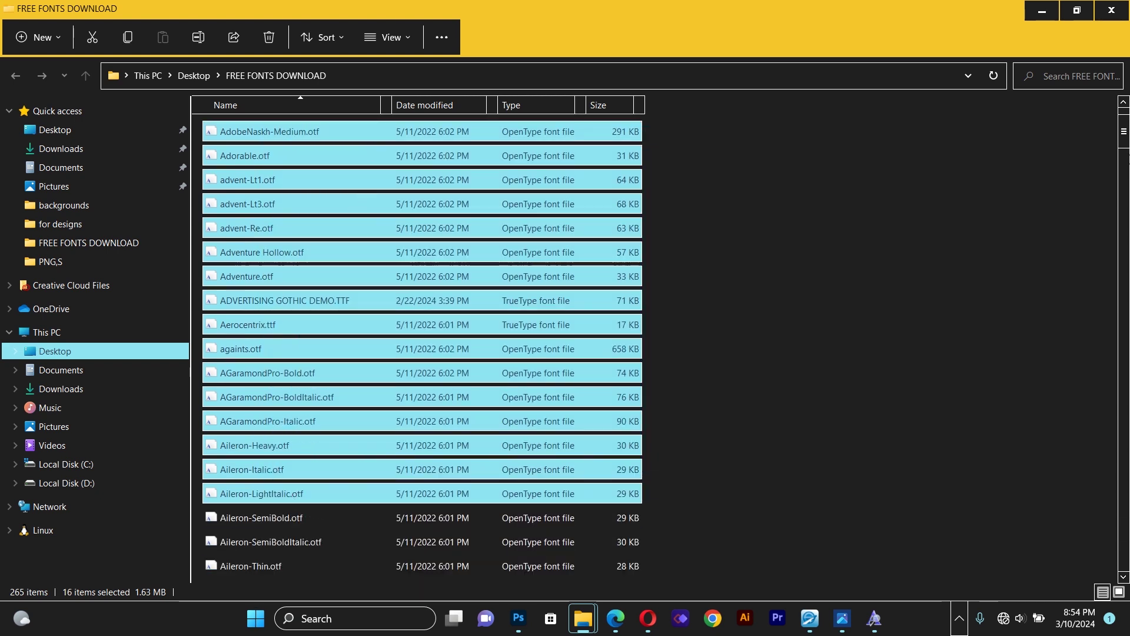
scroll(1126, 144, "up", 2)
right_click(553, 260)
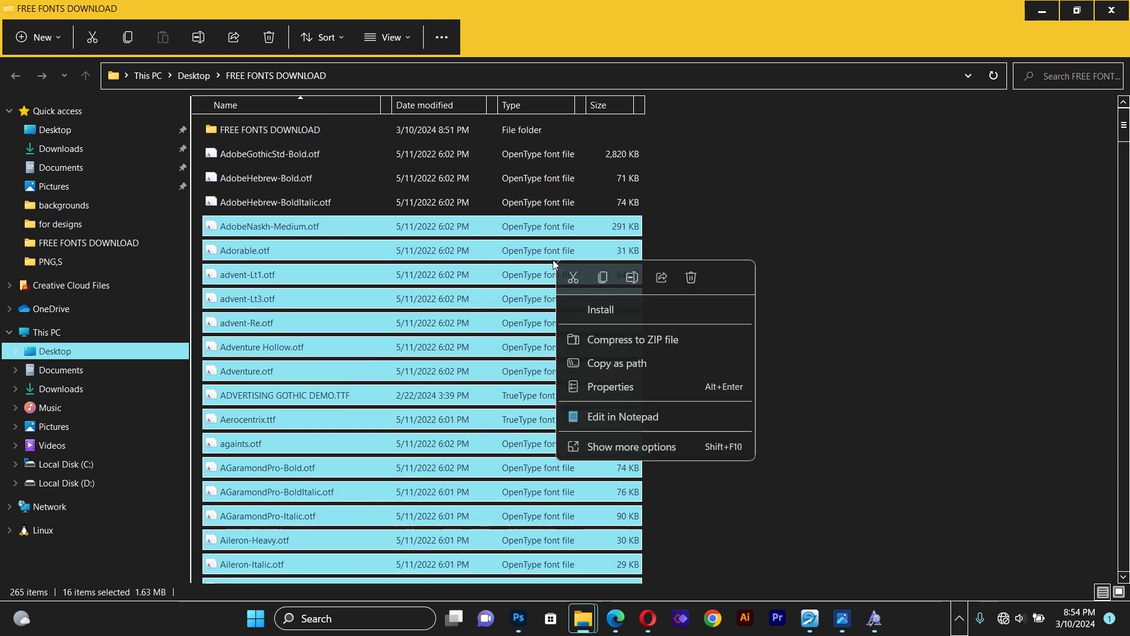
left_click(617, 304)
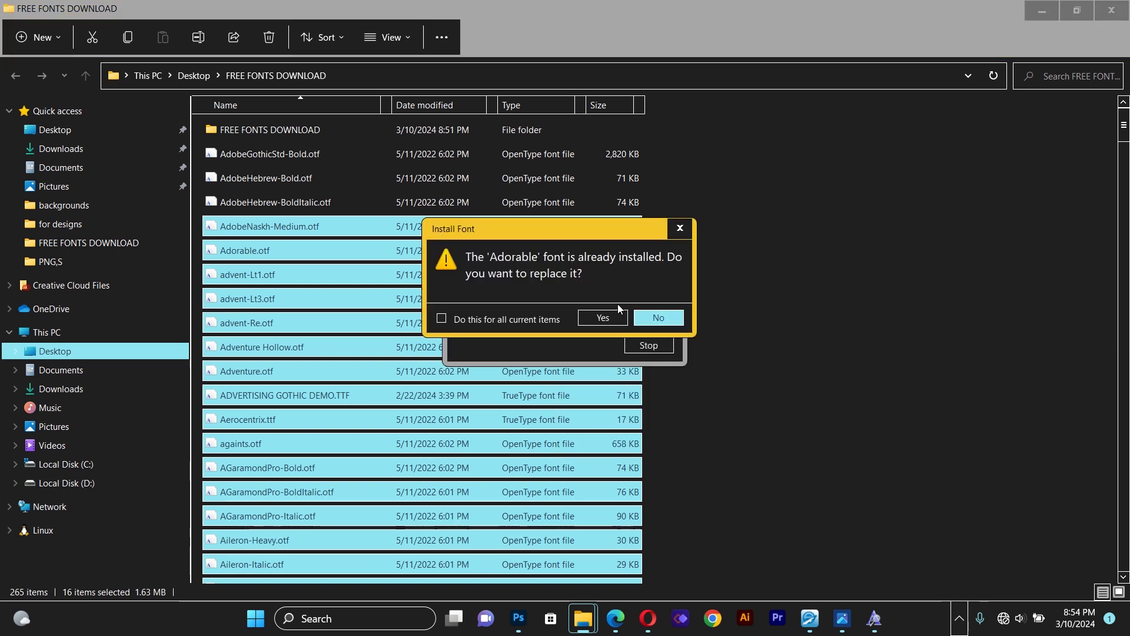
Replace the installed Adorable, advent-Lt1, advent-Lt3, advent-Re, Adventure Hollow, Adventure and Advertising Gothic Demo fonts.
left_click(603, 318)
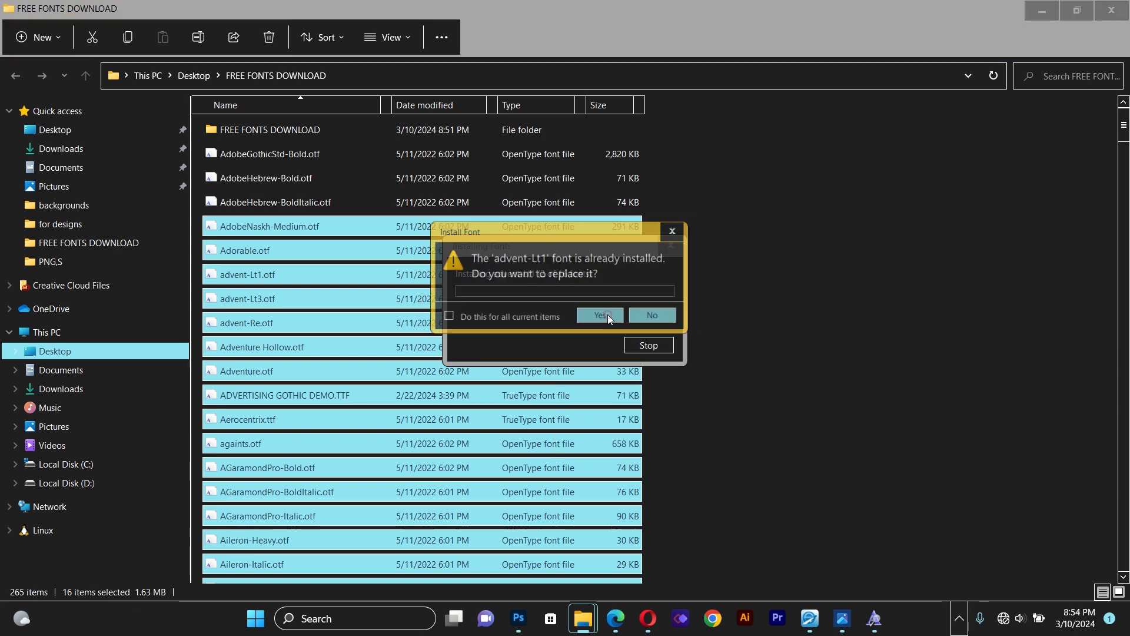
left_click(603, 318)
left_click(603, 318)
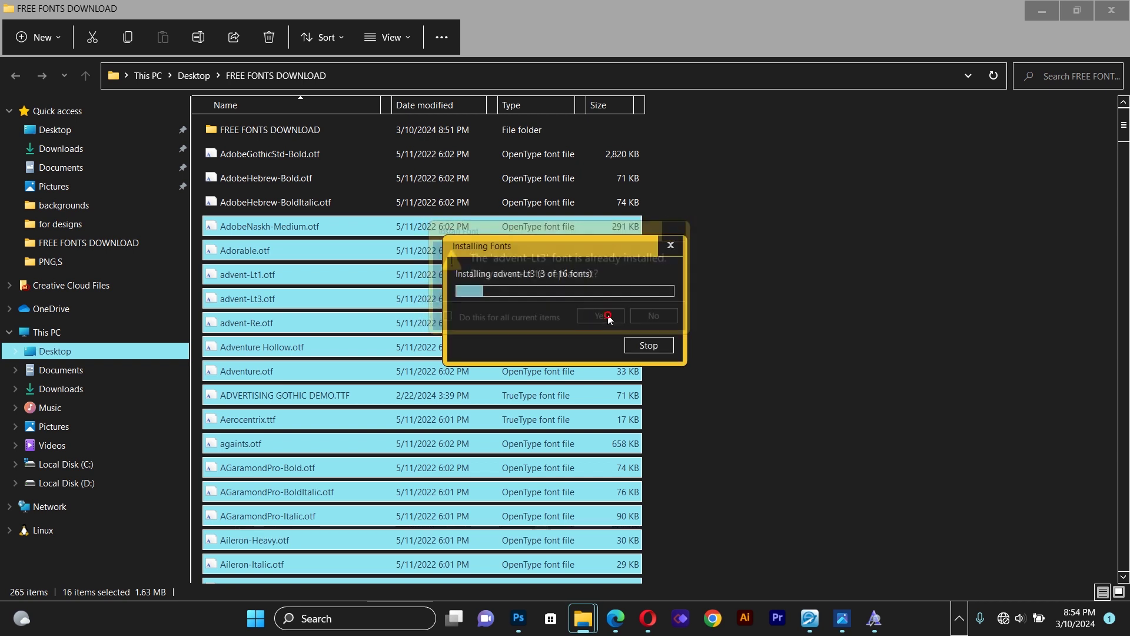
left_click(603, 318)
left_click(608, 317)
left_click(608, 317)
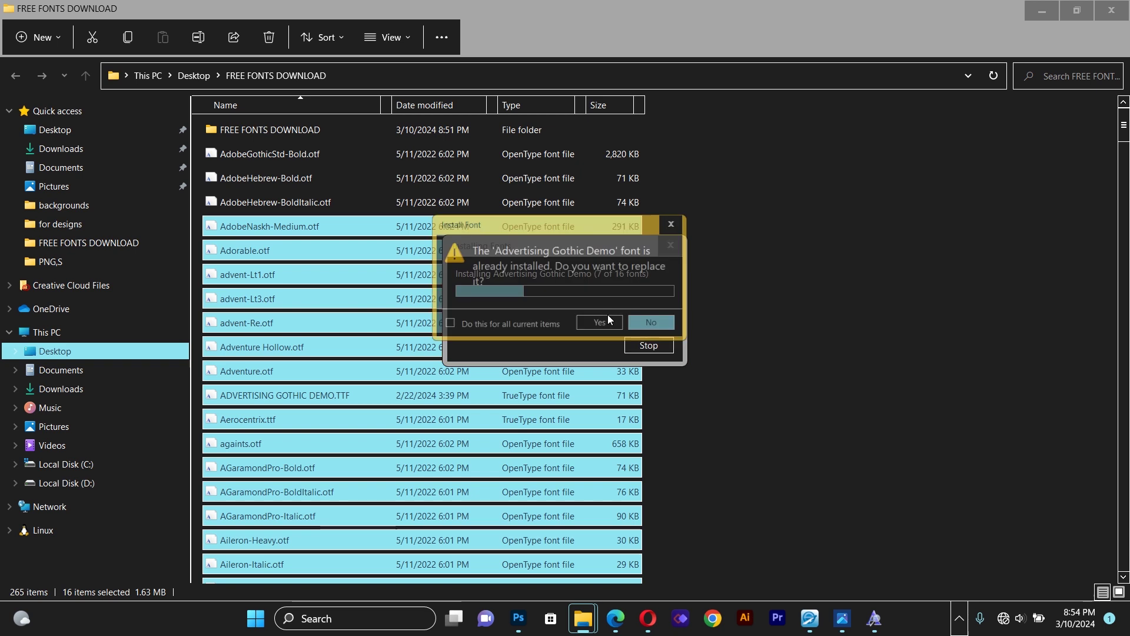
left_click(608, 318)
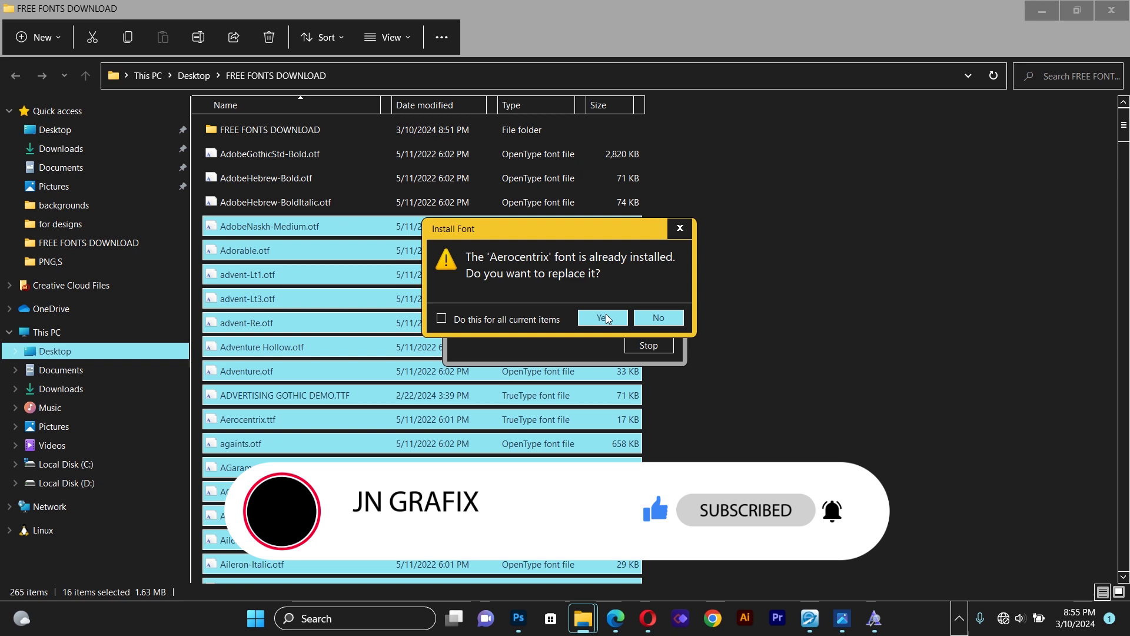
Replace Aerocentrix and the following font, but keep the existing AGaramondPro Bold, BoldItalic and Italic.
left_click(607, 318)
left_click(605, 317)
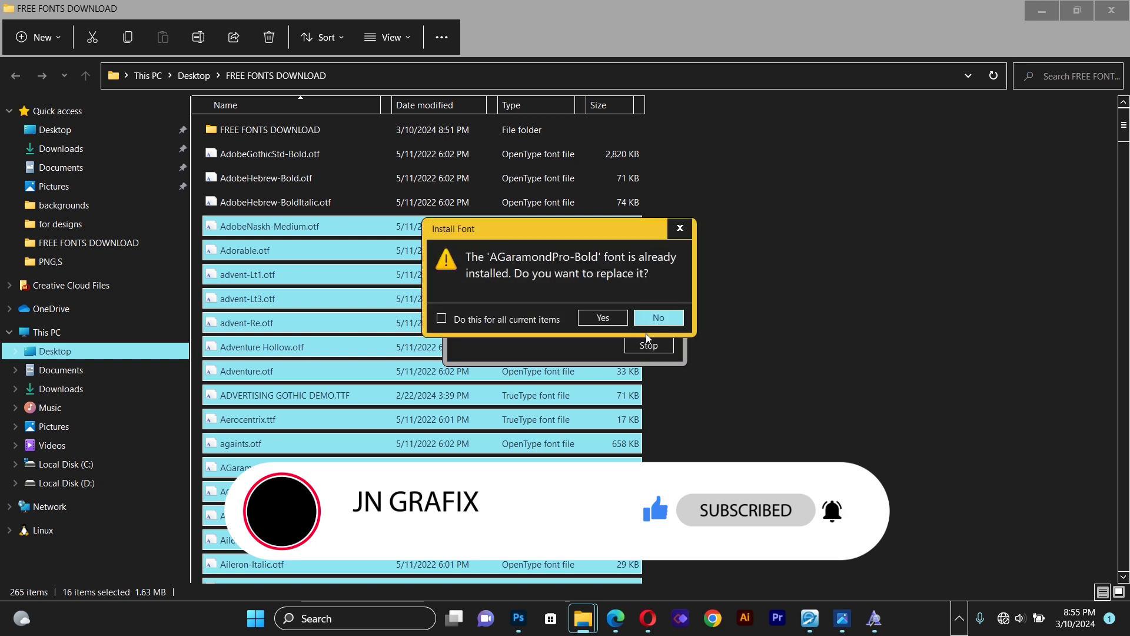
left_click(657, 319)
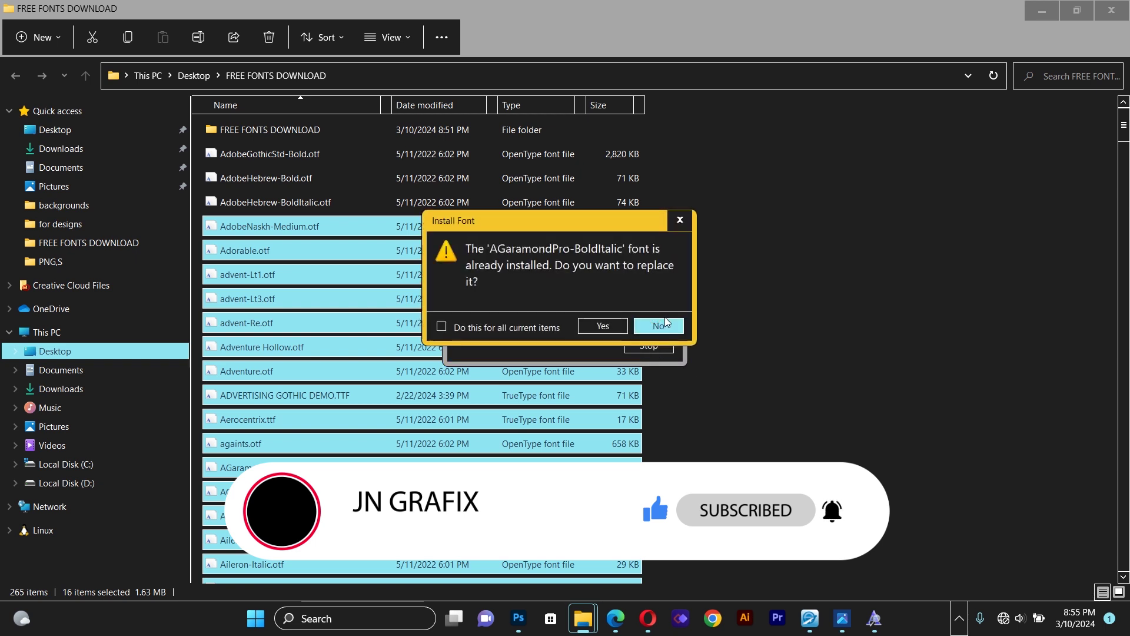
left_click(660, 322)
left_click(659, 319)
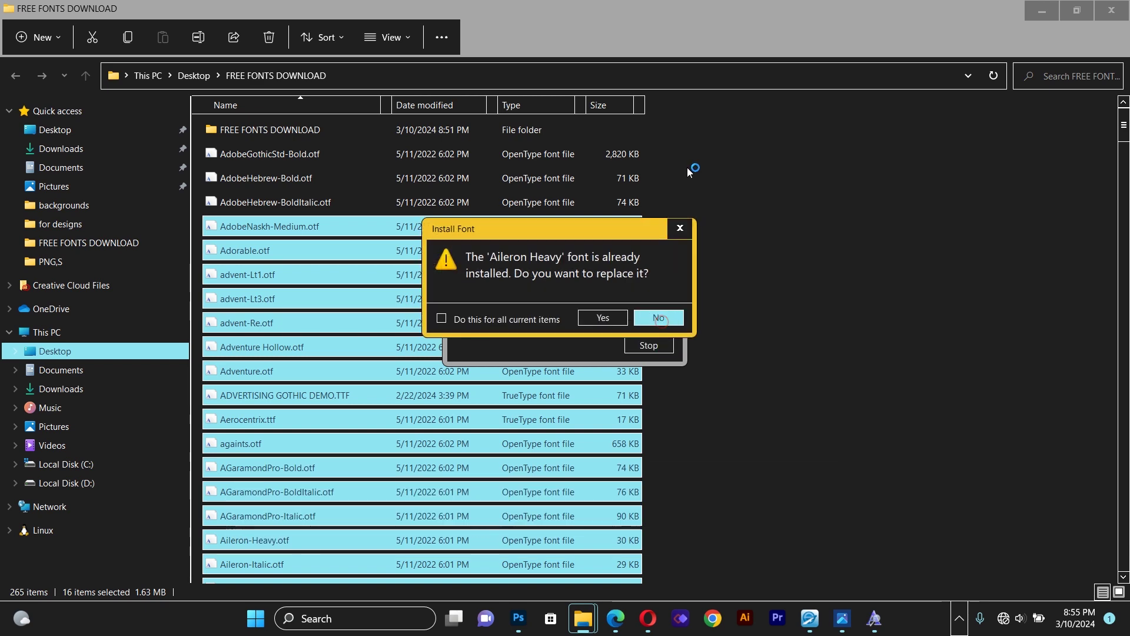